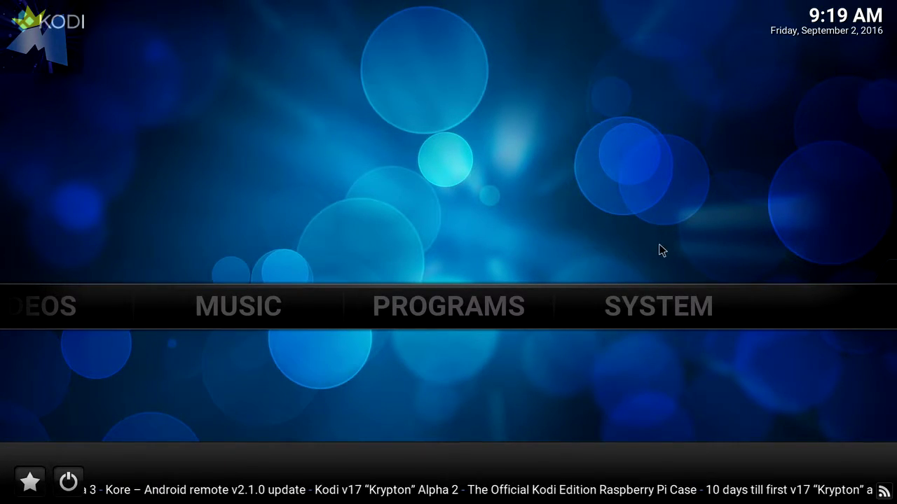
- Open Kodi's File manager, dismissing the Add source prompt
mouse_move(677, 304)
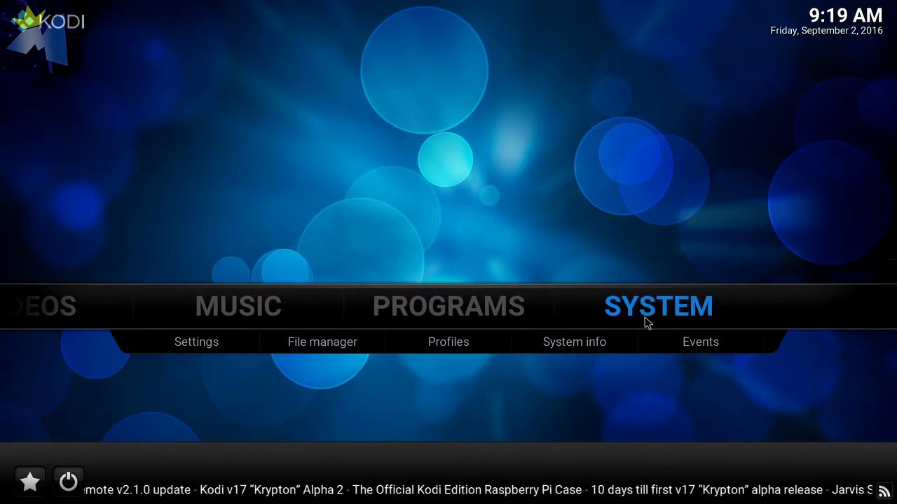
left_click(327, 341)
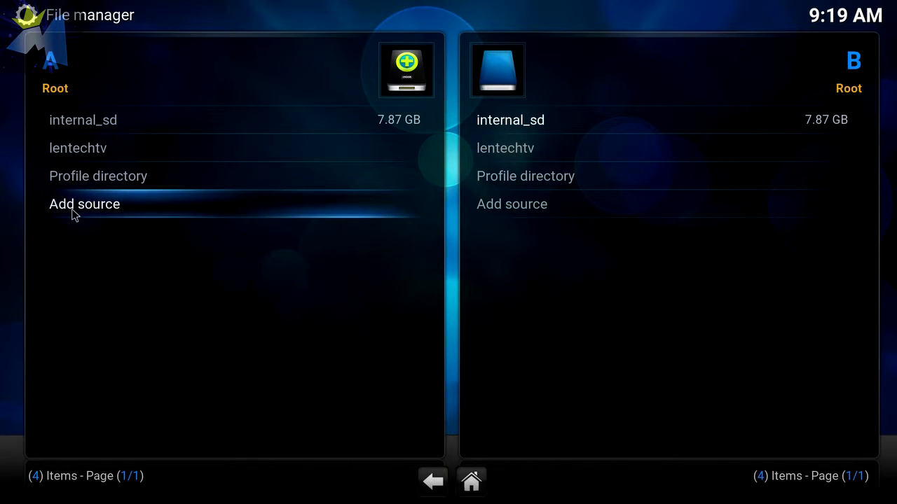
left_click(72, 211)
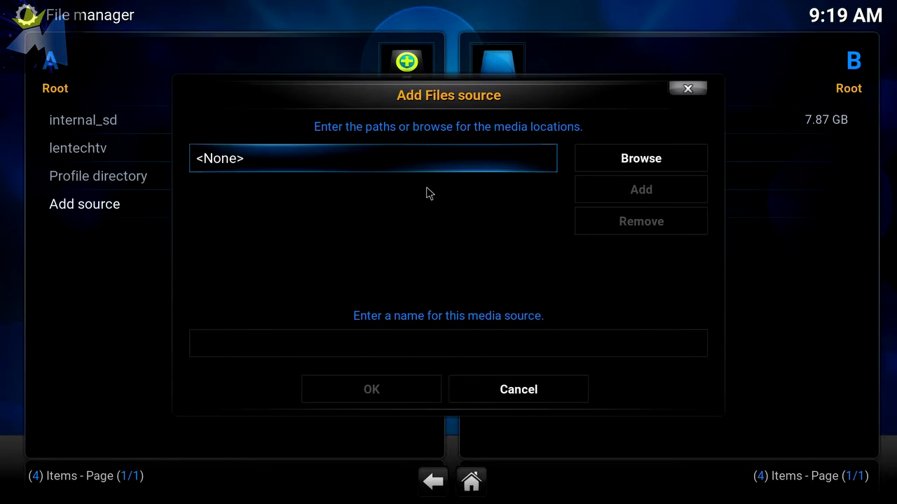
left_click(520, 395)
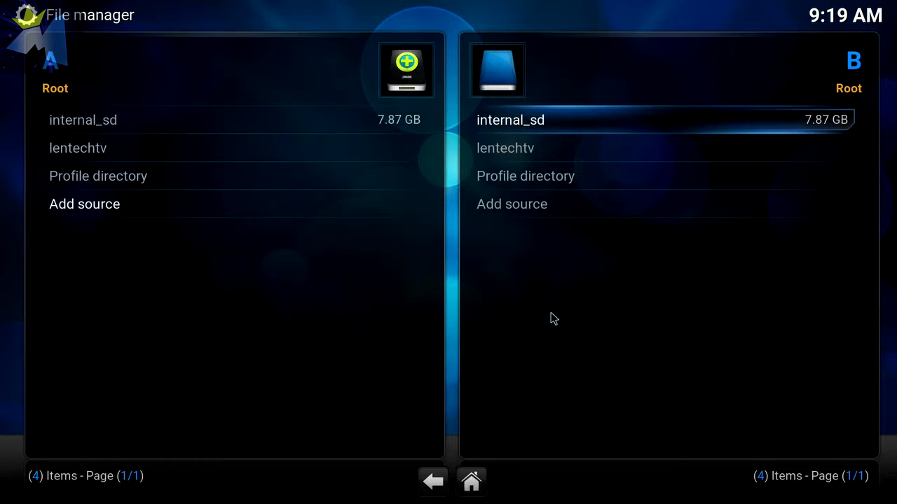
right_click(116, 153)
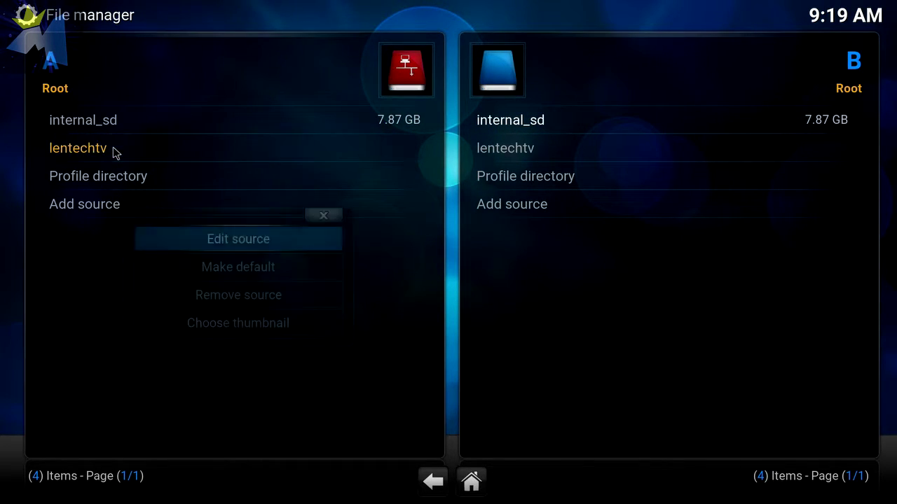
left_click(230, 241)
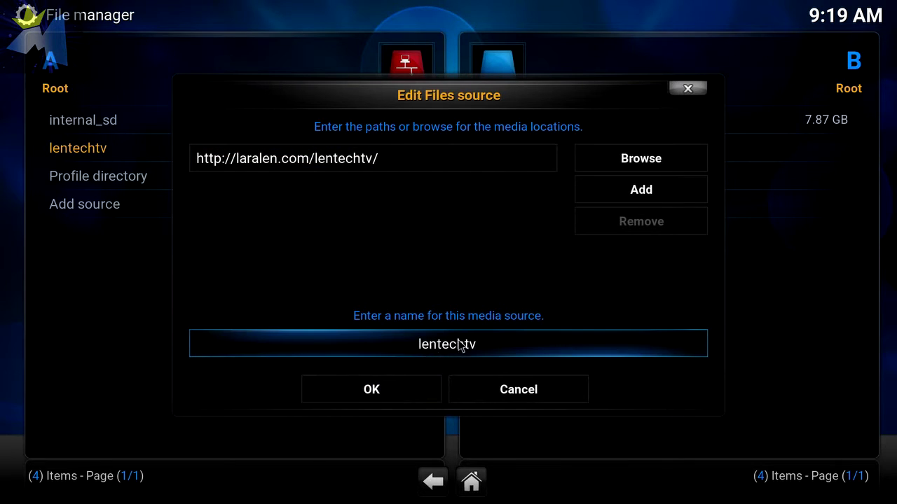
left_click(411, 390)
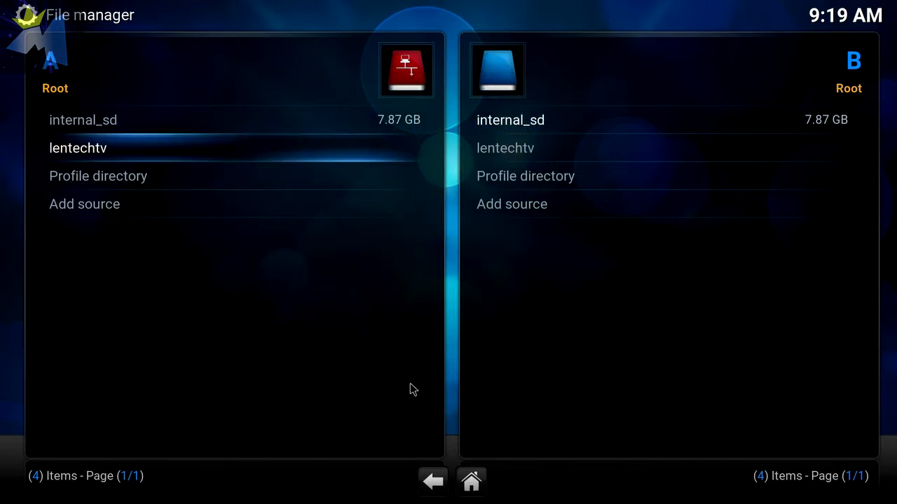
- Install plugin.video.LentechTV1.0.zip from the lentechtv source via Add-ons > Install from zip file
left_click(472, 481)
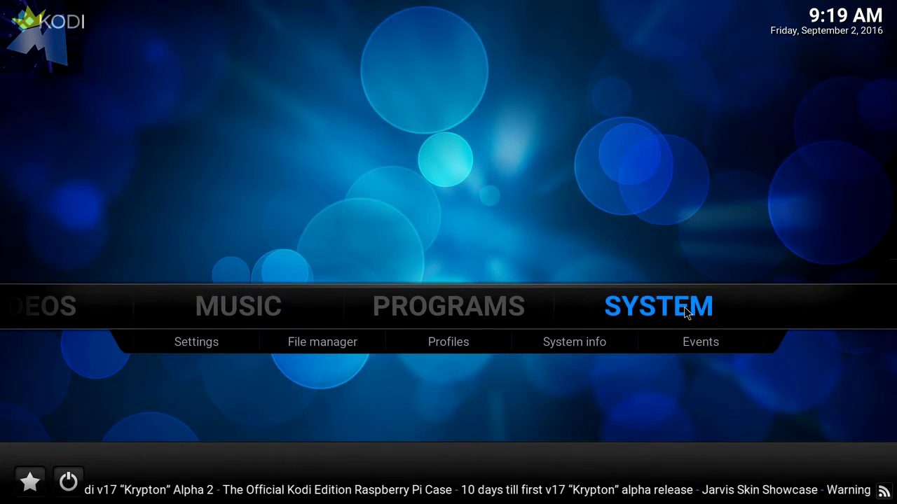
left_click(690, 310)
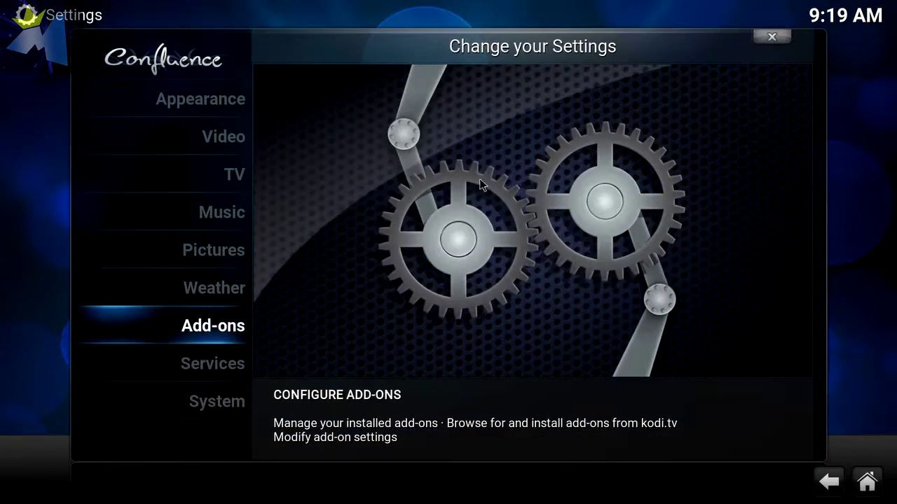
left_click(236, 335)
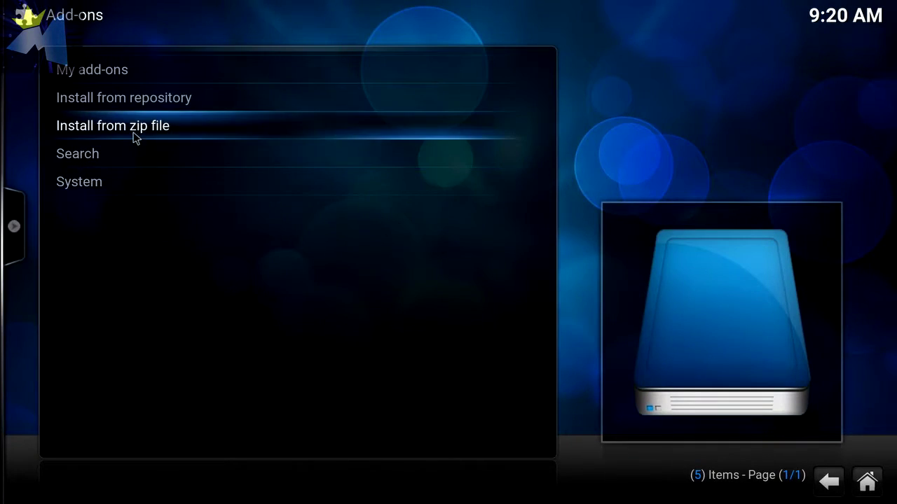
left_click(133, 128)
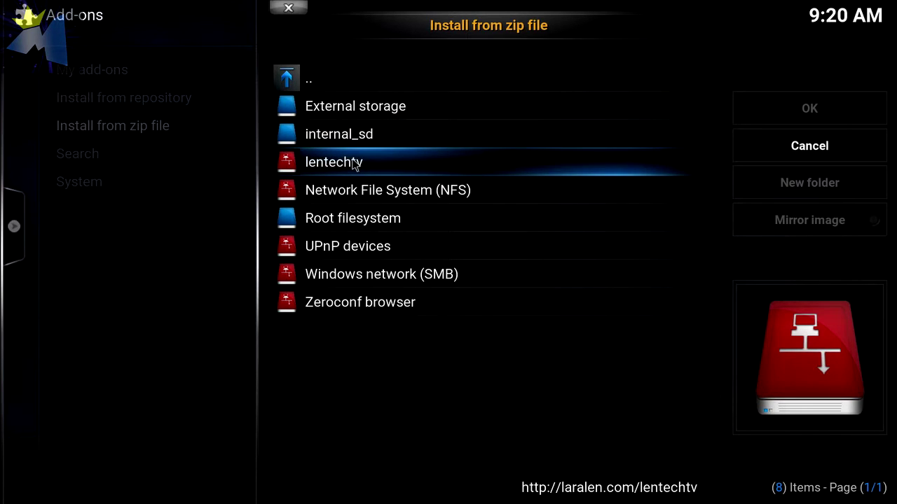
left_click(355, 163)
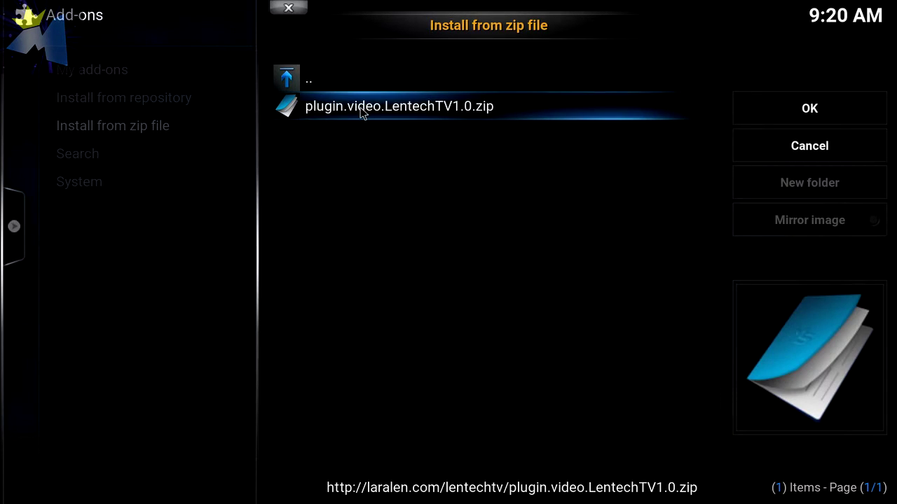
left_click(430, 107)
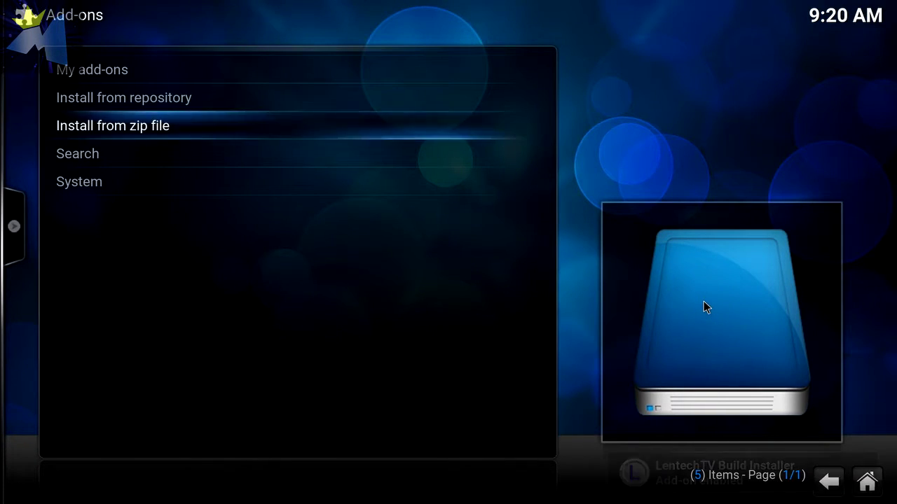
- Launch LentechTV Build Installer from Programs > Program add-ons to list its four builds
left_click(868, 480)
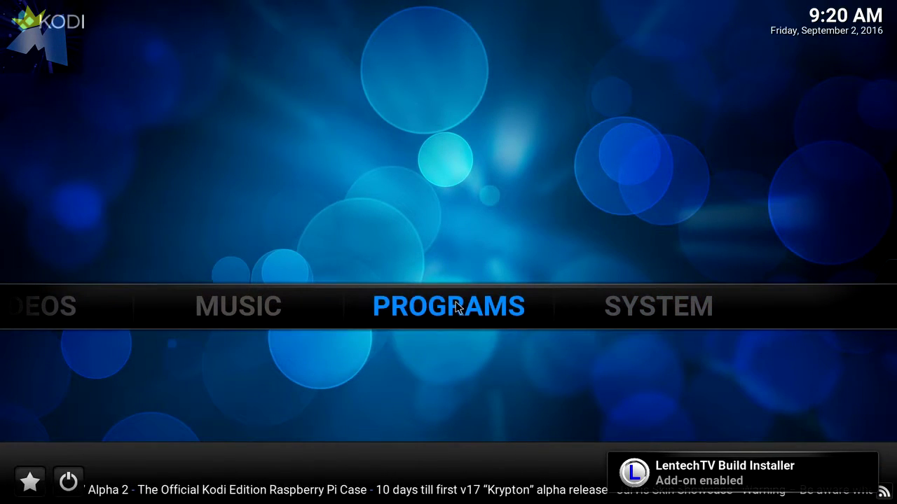
left_click(454, 305)
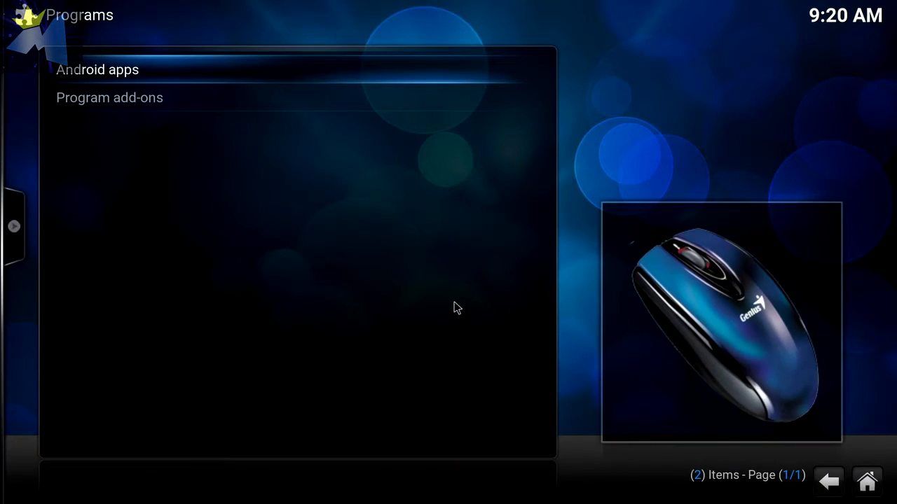
left_click(863, 481)
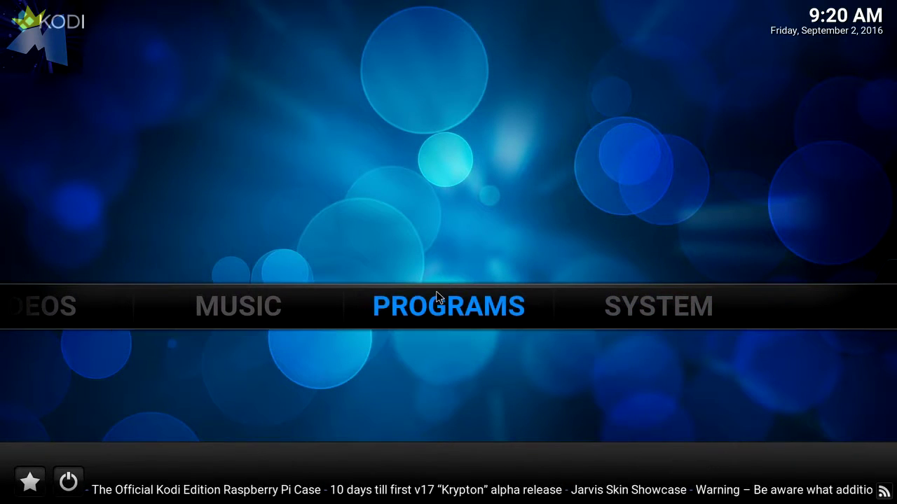
left_click(450, 291)
left_click(118, 101)
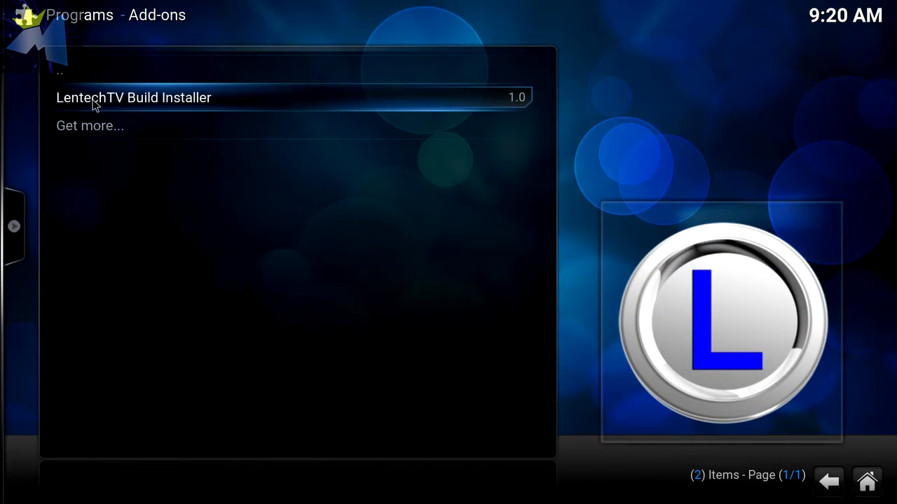
left_click(94, 102)
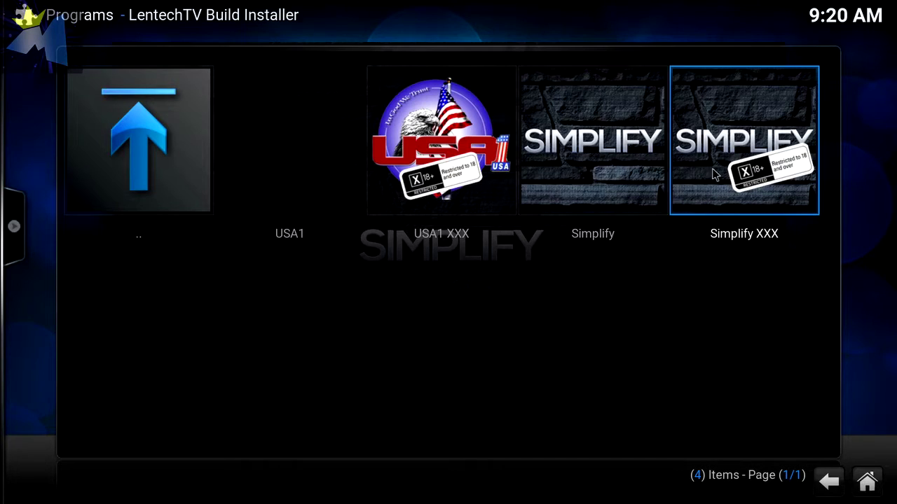
- Download and install the Simplify build from the LentechTV Build Installer
left_click(626, 126)
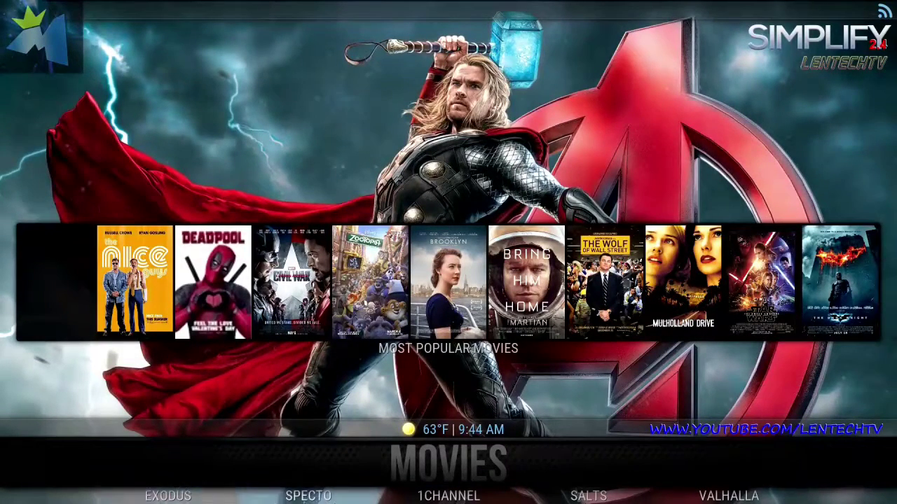
- Scroll the Simplify main menu from Sports through Kids, Music, Stand Up, YouTube and Weather
mouse_move(429, 276)
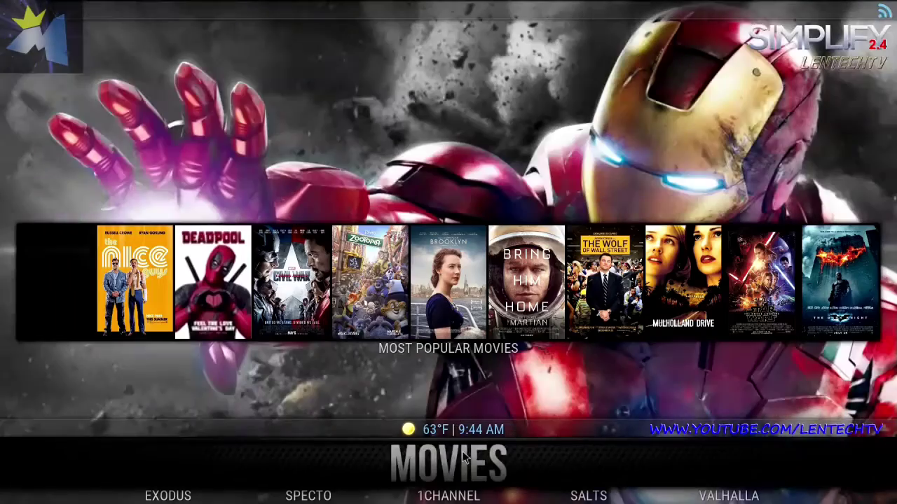
scroll(462, 457, "down", 1)
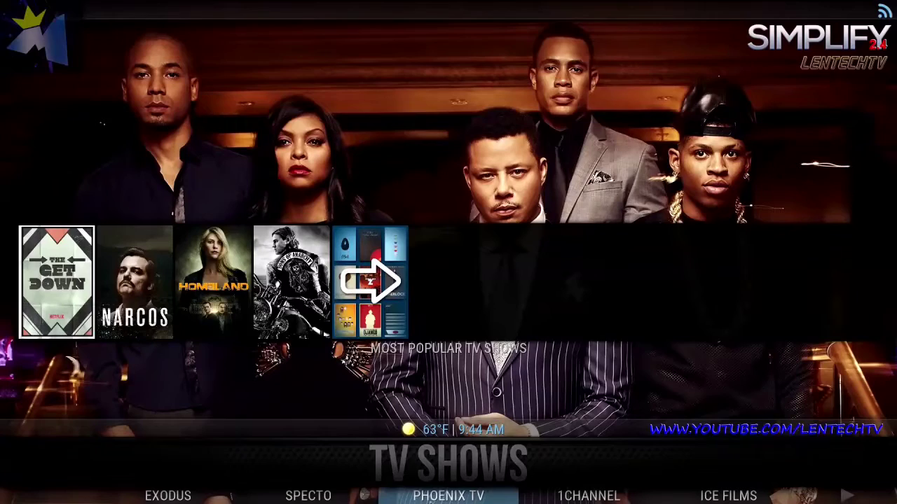
scroll(463, 459, "down", 1)
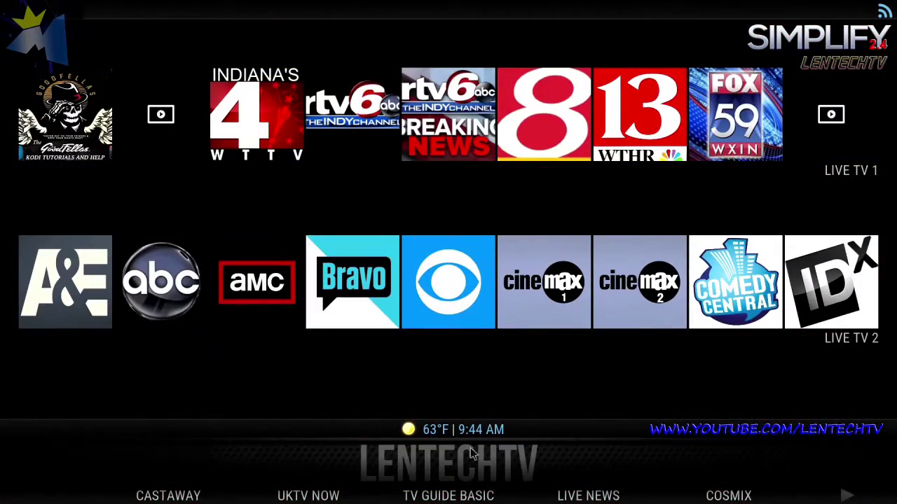
scroll(475, 454, "down", 1)
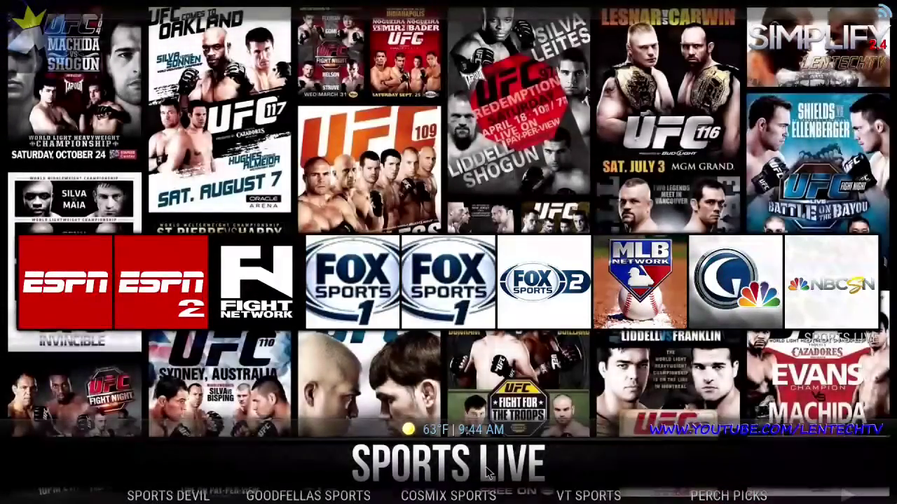
scroll(489, 475, "down", 1)
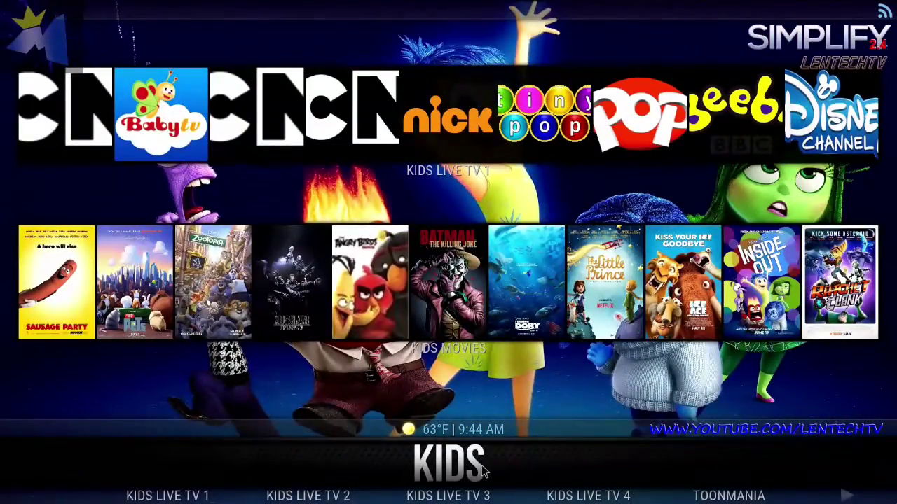
scroll(483, 471, "down", 1)
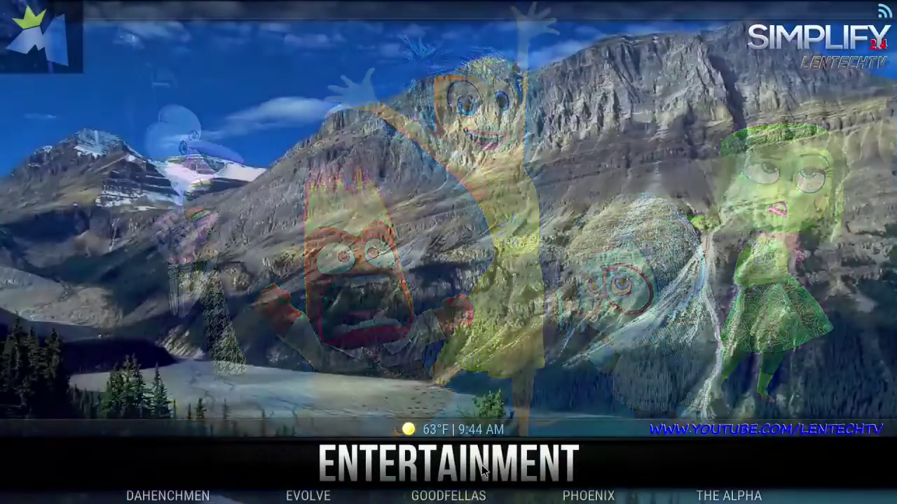
scroll(483, 471, "down", 1)
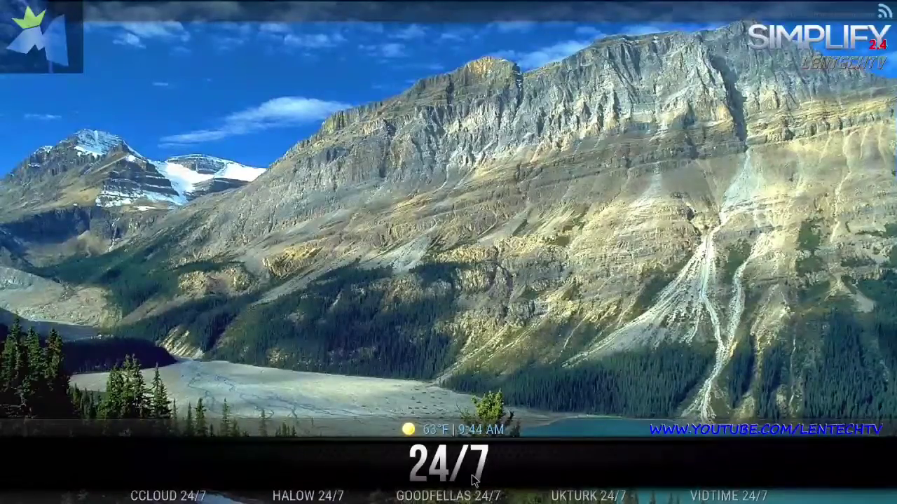
scroll(473, 480, "down", 1)
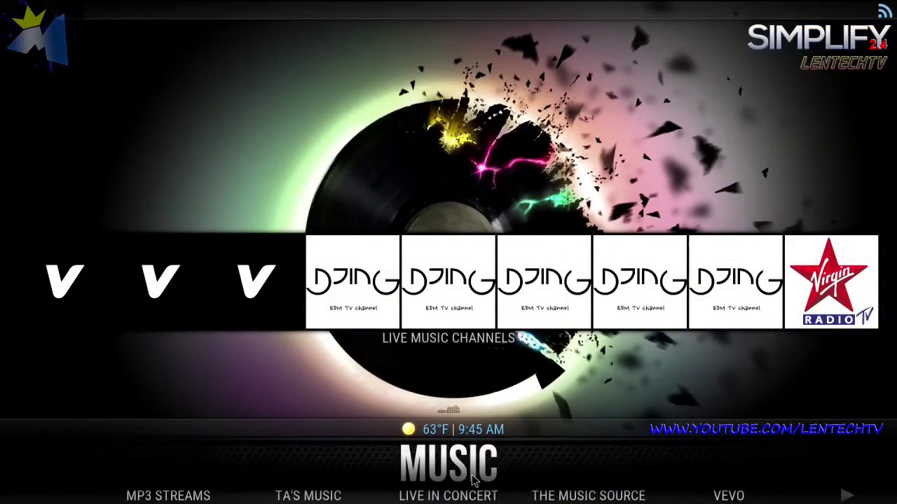
scroll(475, 478, "down", 1)
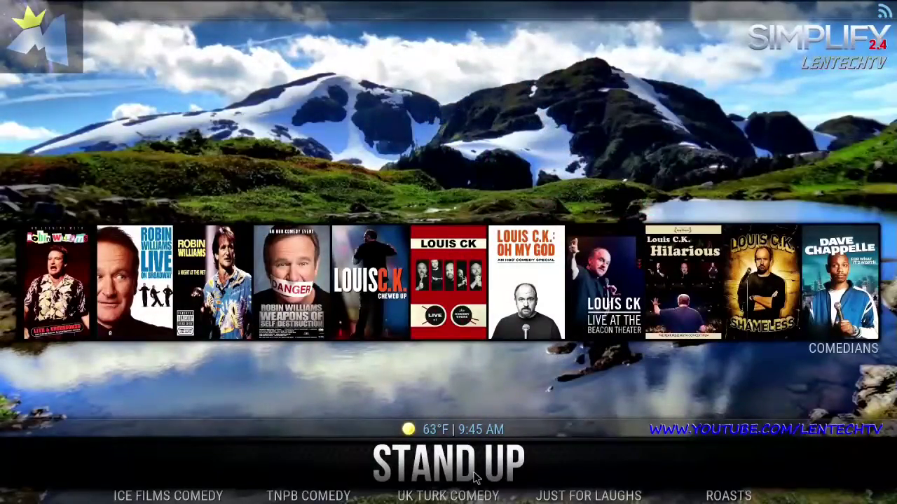
scroll(475, 477, "down", 1)
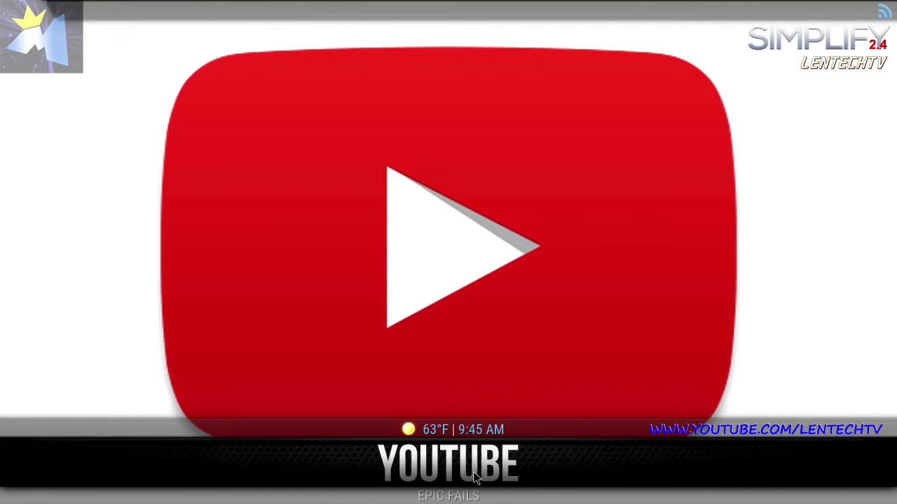
scroll(474, 477, "down", 1)
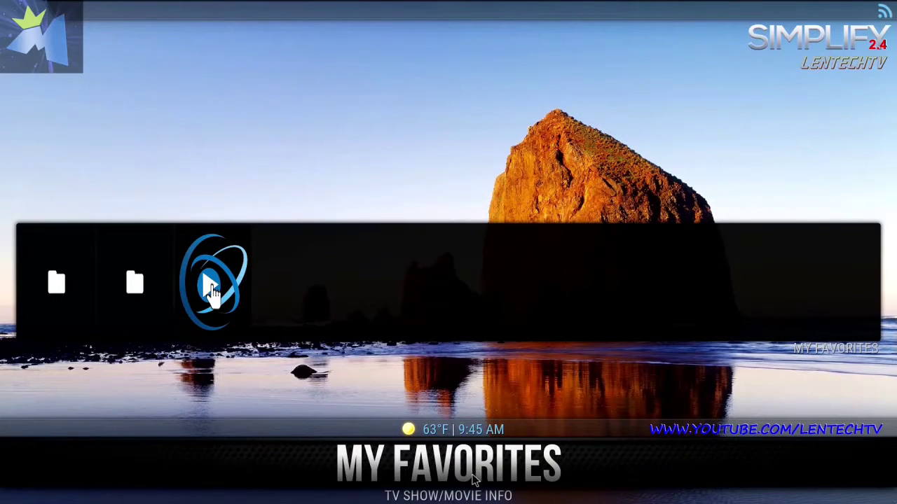
scroll(474, 479, "down", 1)
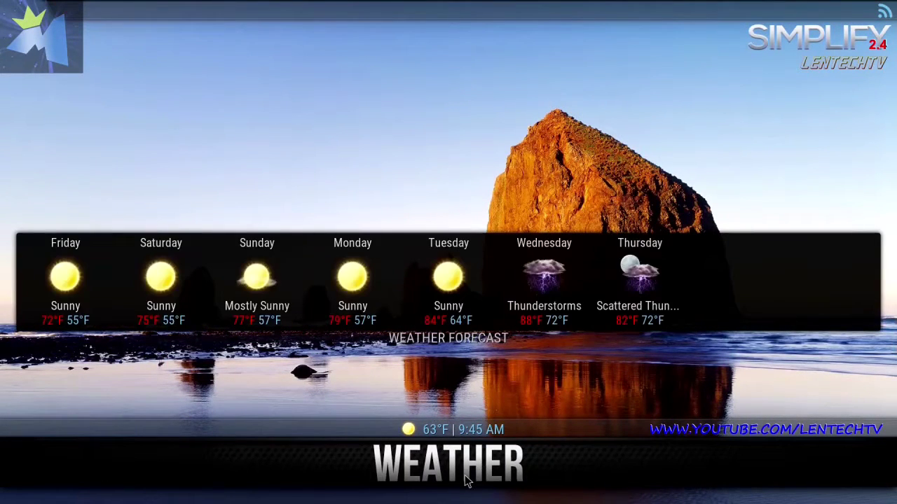
scroll(467, 480, "down", 1)
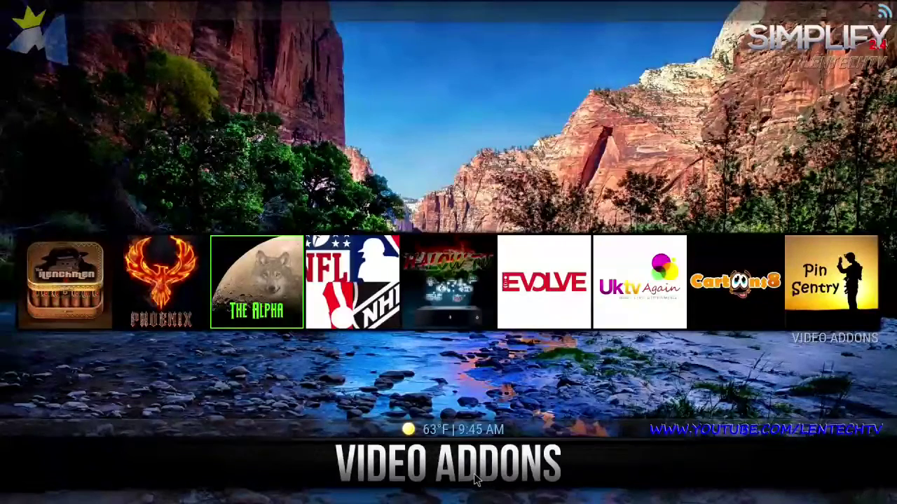
left_click(477, 480)
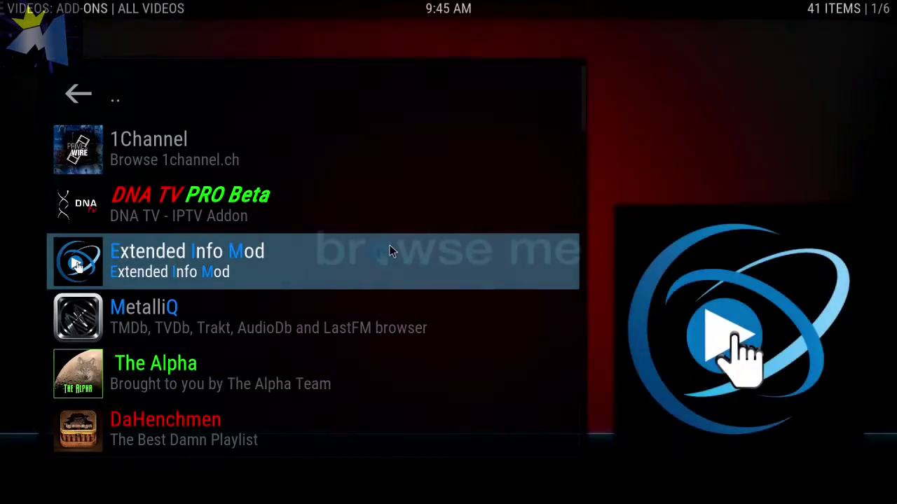
scroll(379, 223, "down", 3)
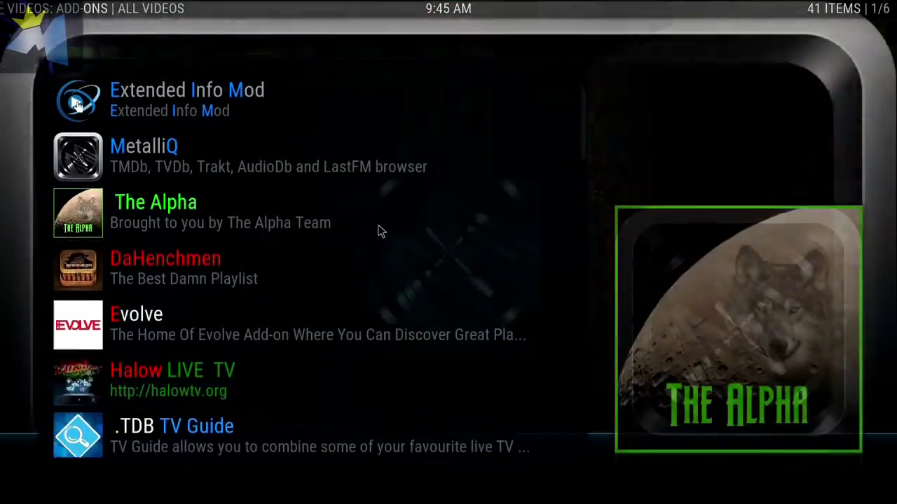
scroll(379, 231, "down", 5)
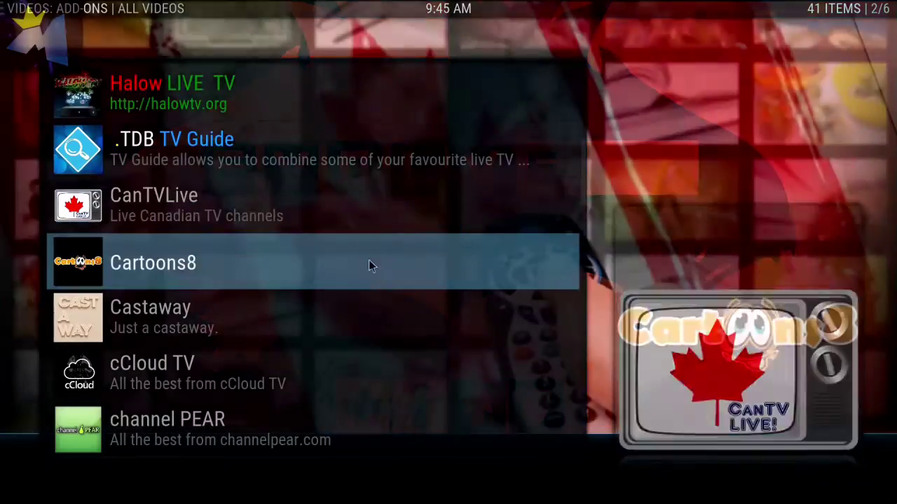
scroll(370, 265, "down", 2)
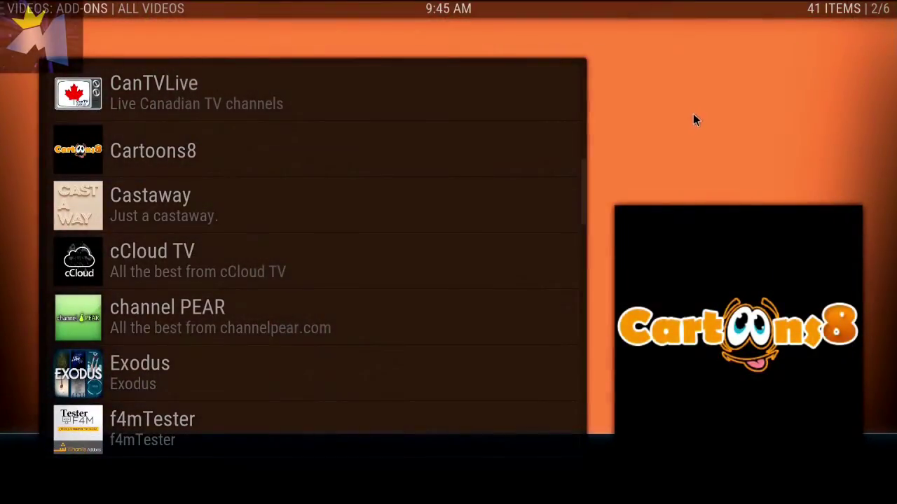
key("Escape")
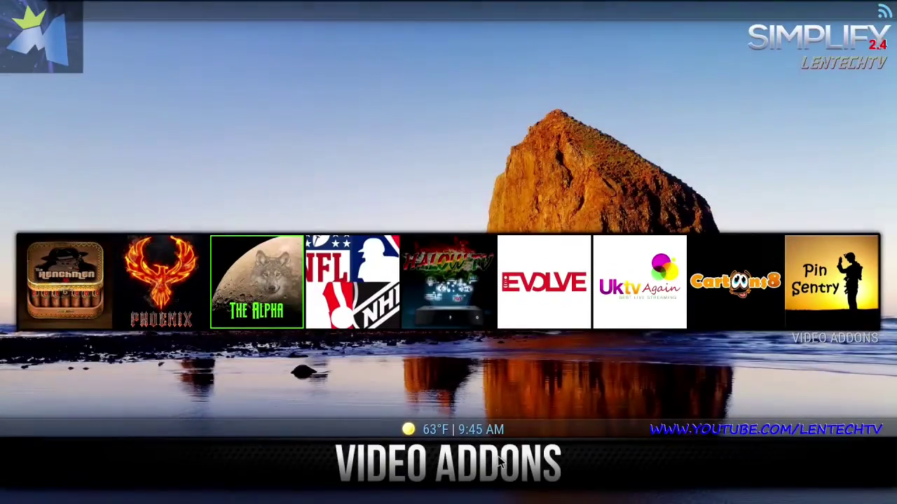
- Scroll the main menu to Settings and open the Kodi settings window
scroll(500, 462, "down", 1)
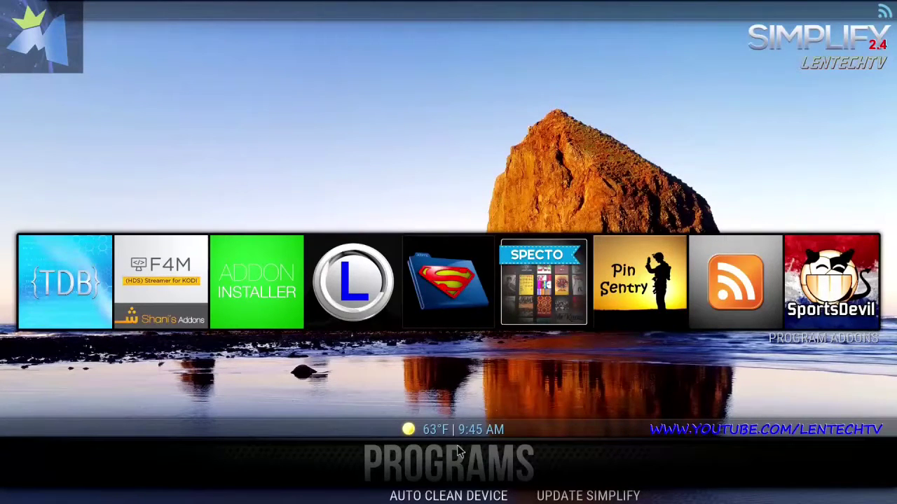
scroll(459, 451, "down", 1)
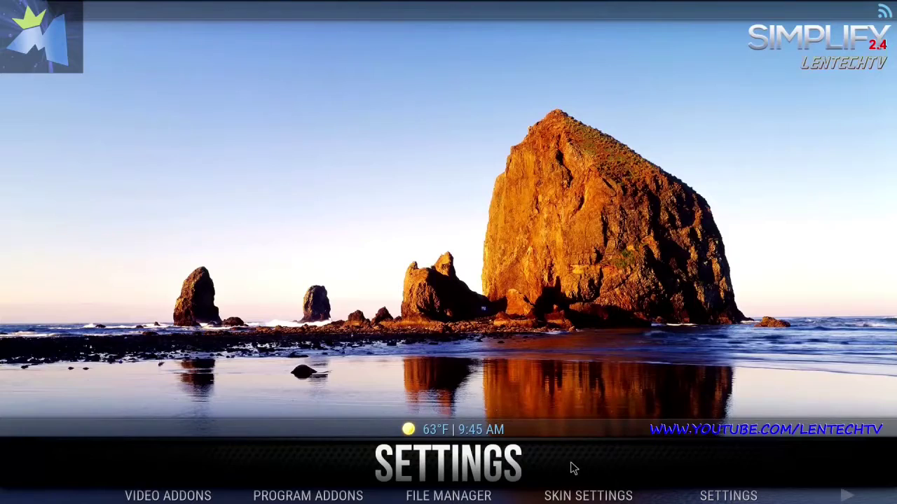
left_click(502, 469)
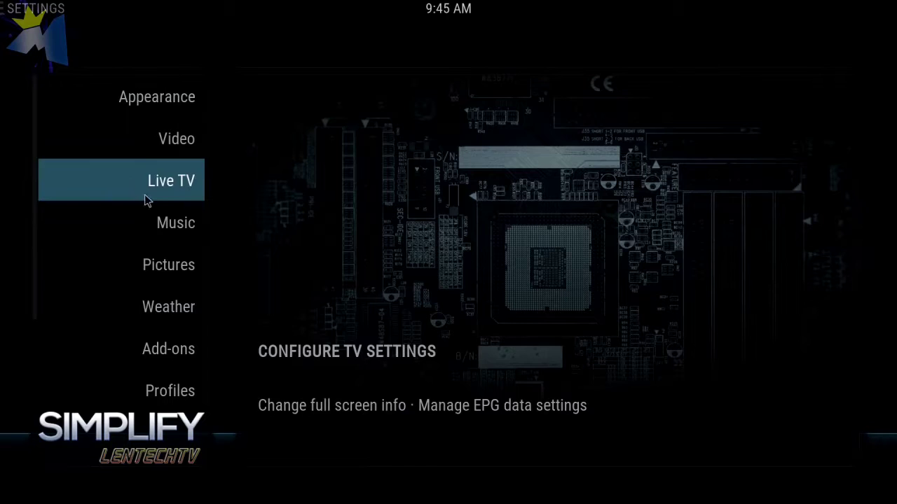
- Return home and scroll the main menu to Movies with its Most Popular Movies row
right_click(634, 213)
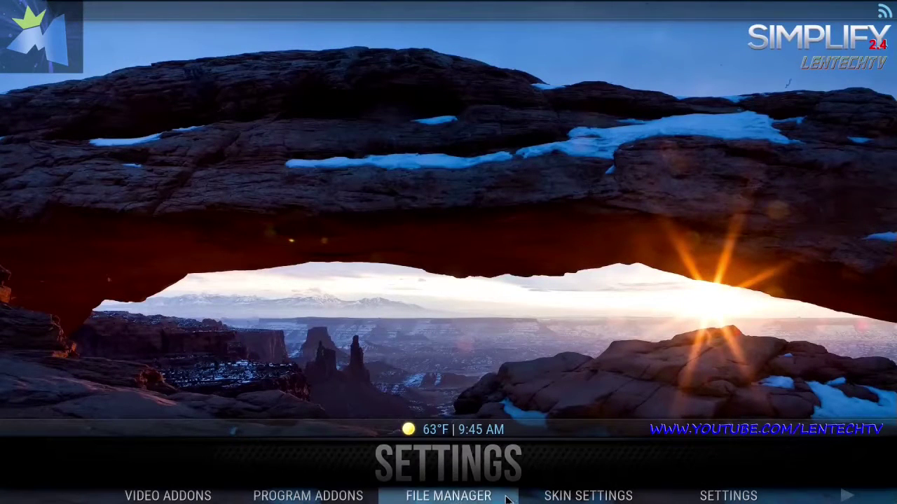
mouse_move(550, 473)
scroll(448, 456, "down", 1)
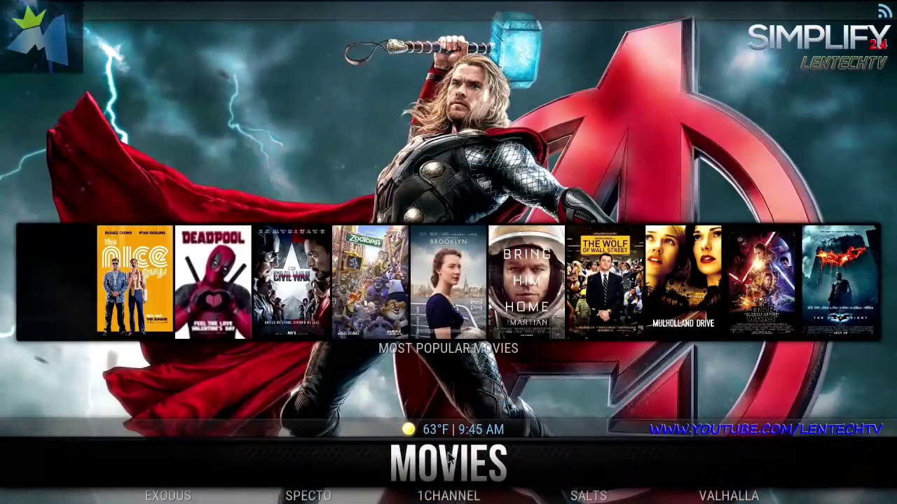